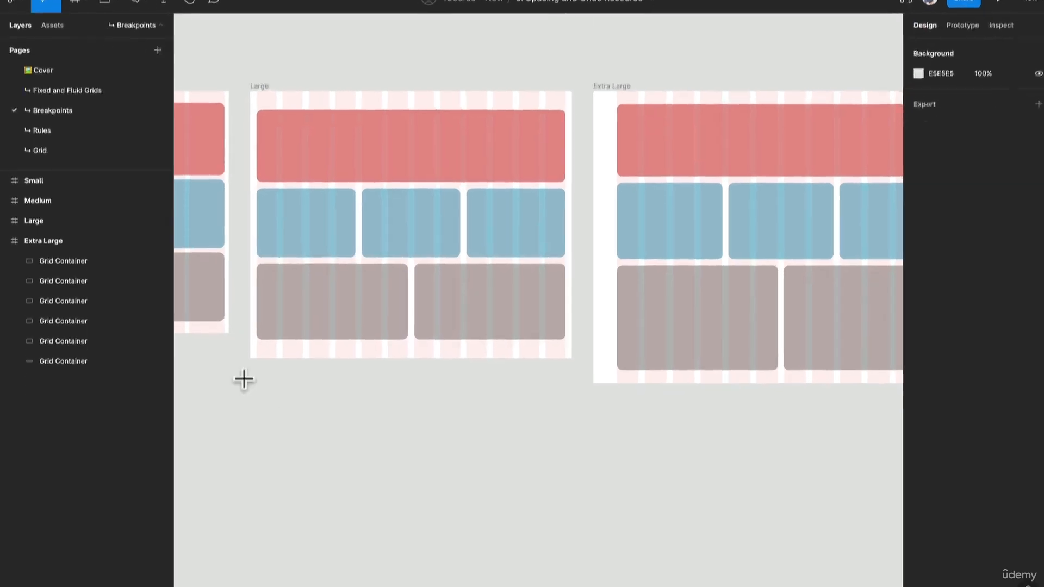
Draw a frame about 1228 × 857 beneath the Large frame and name it "Grid"
drag(243, 375, 575, 565)
text(Grid)
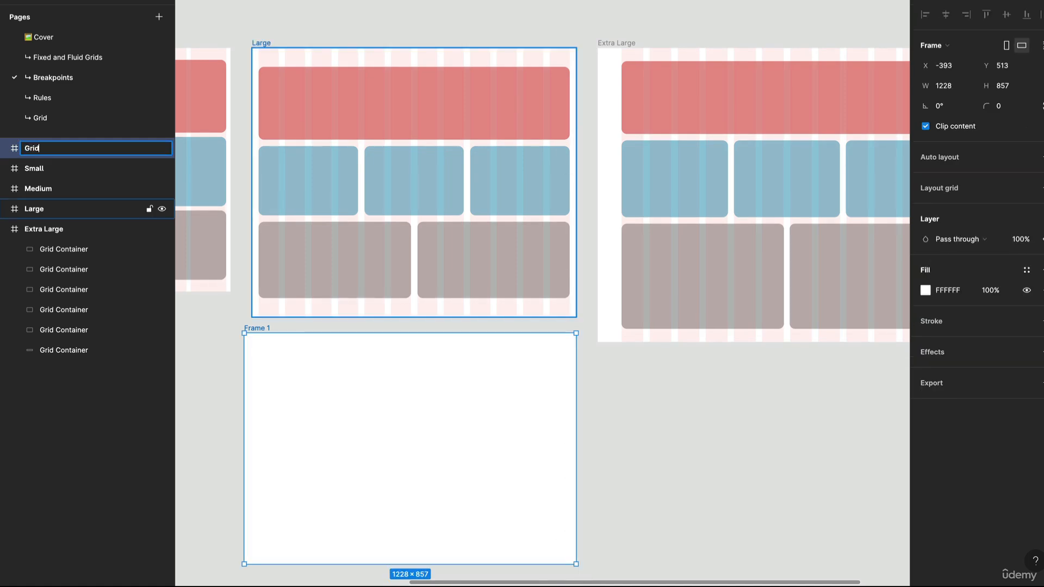
key(Return)
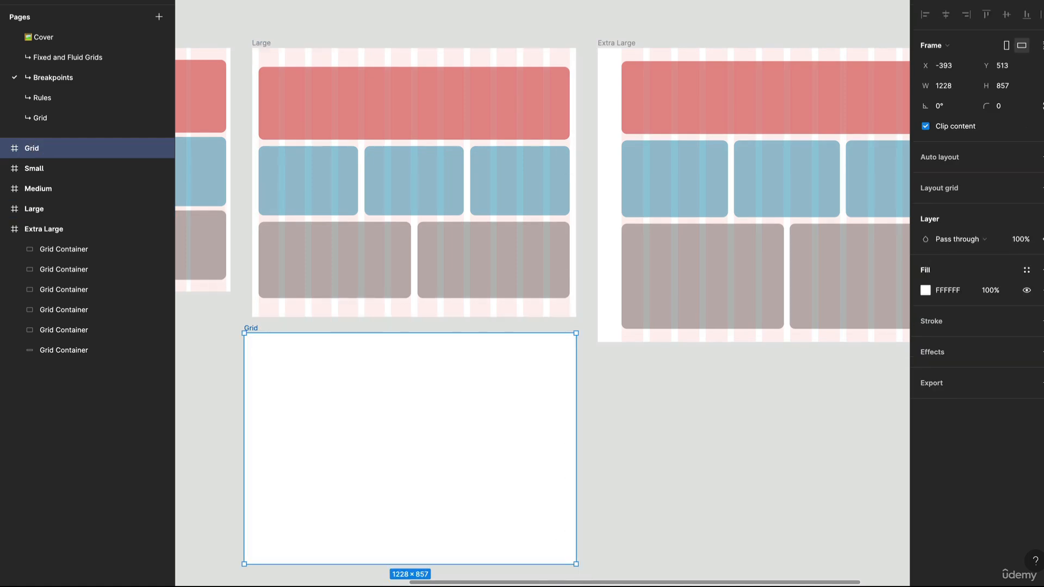
Resize the Grid frame so its left edge lines up with the Large frame, making it 1199 wide
click(260, 48)
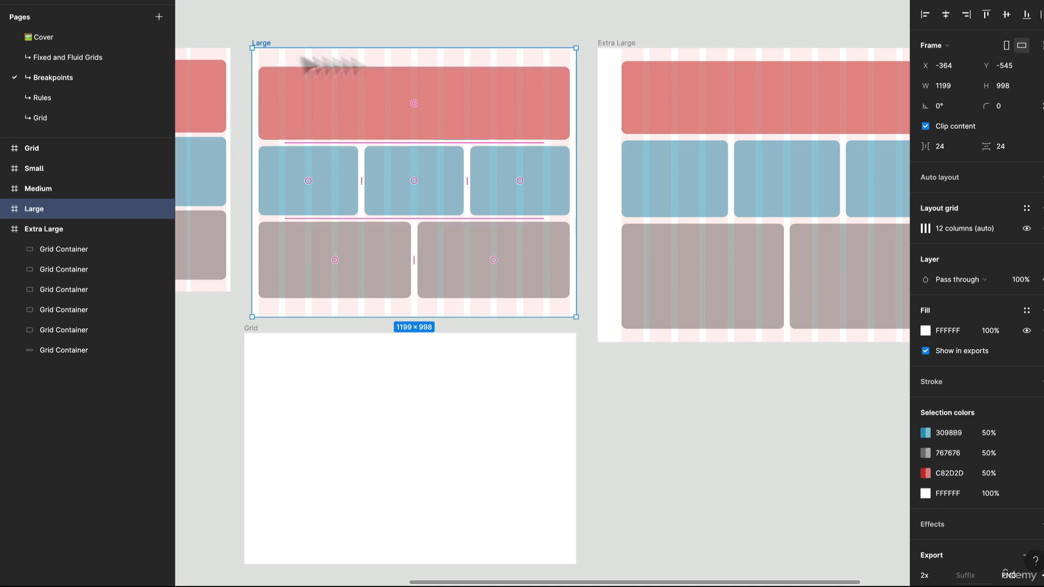
click(262, 364)
drag(243, 358, 251, 358)
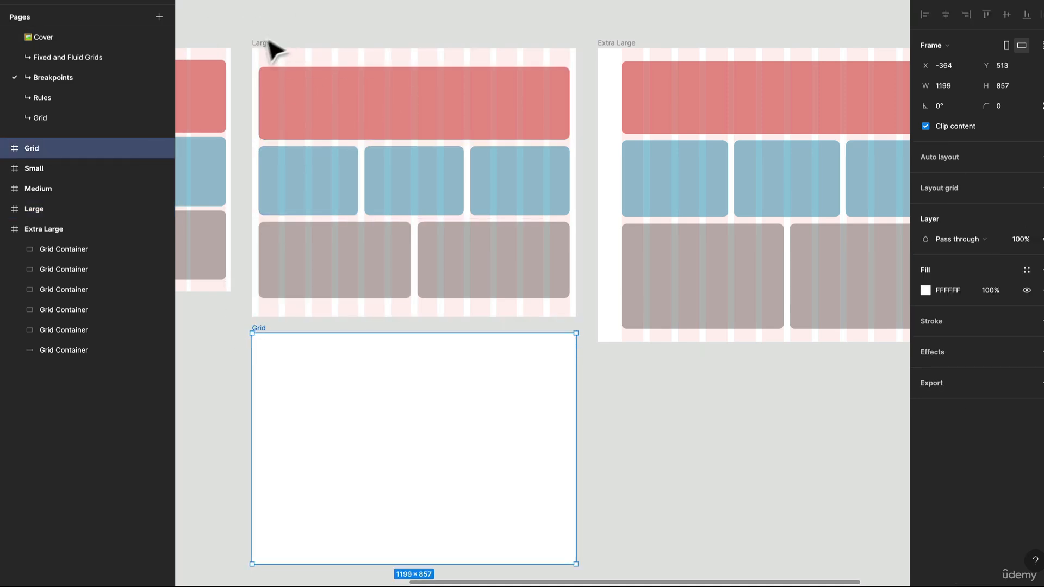
Copy the 12-column layout grid from the Large frame onto the Grid frame, and undo the paste
click(260, 45)
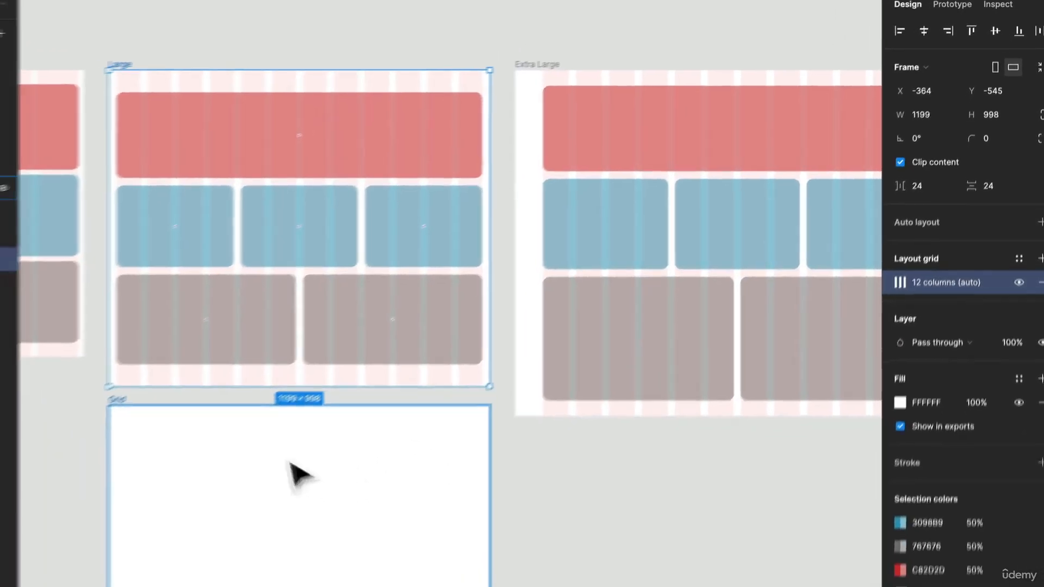
click(91, 537)
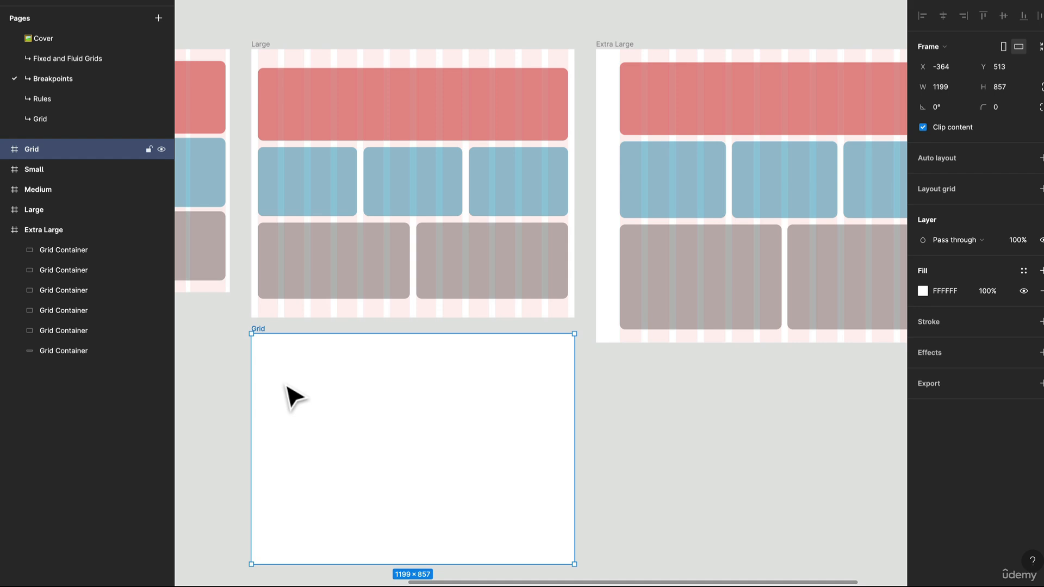
key(ctrl+alt+v)
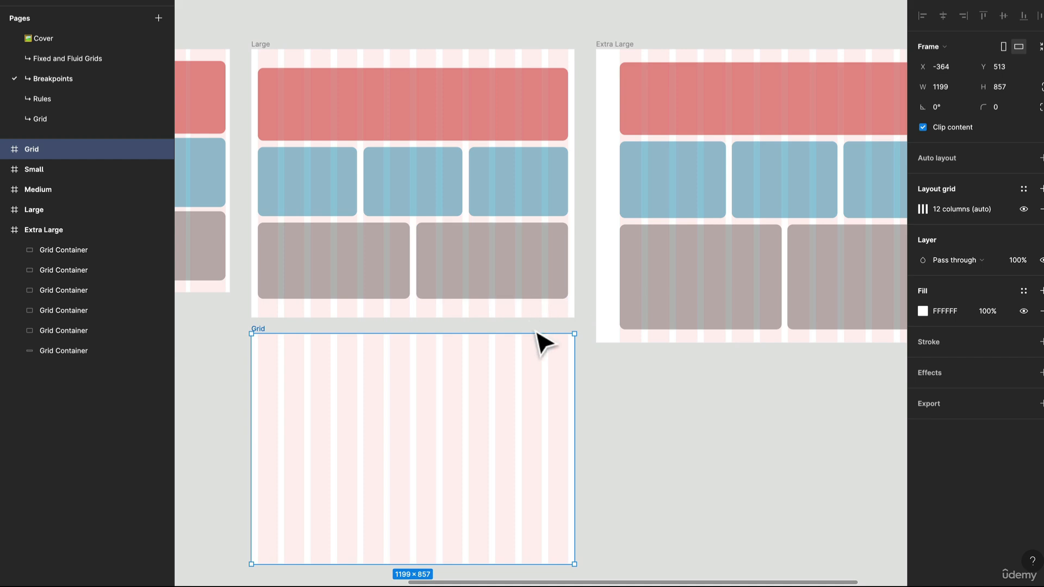
key(ctrl+z)
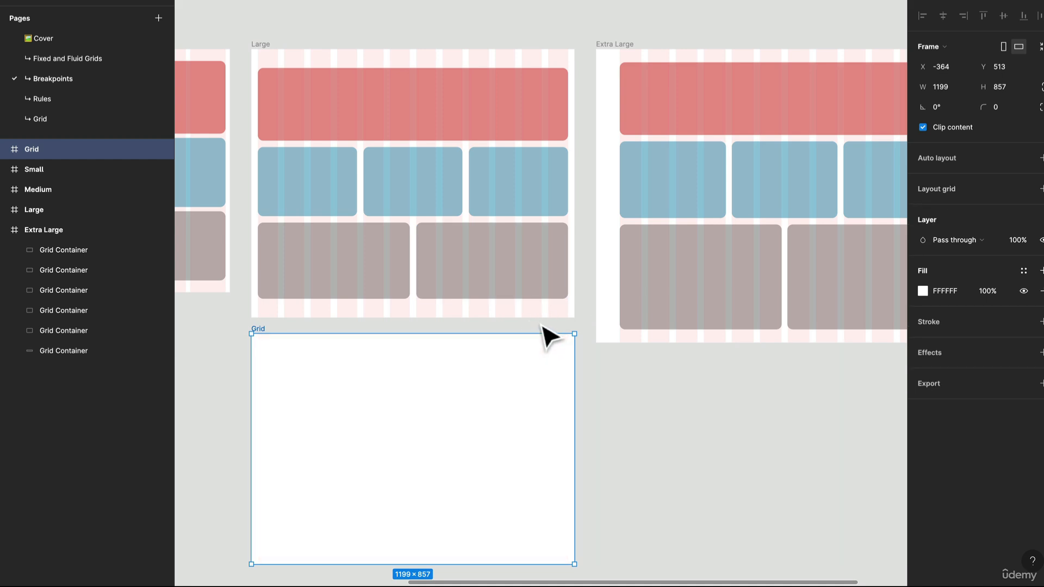
click(541, 325)
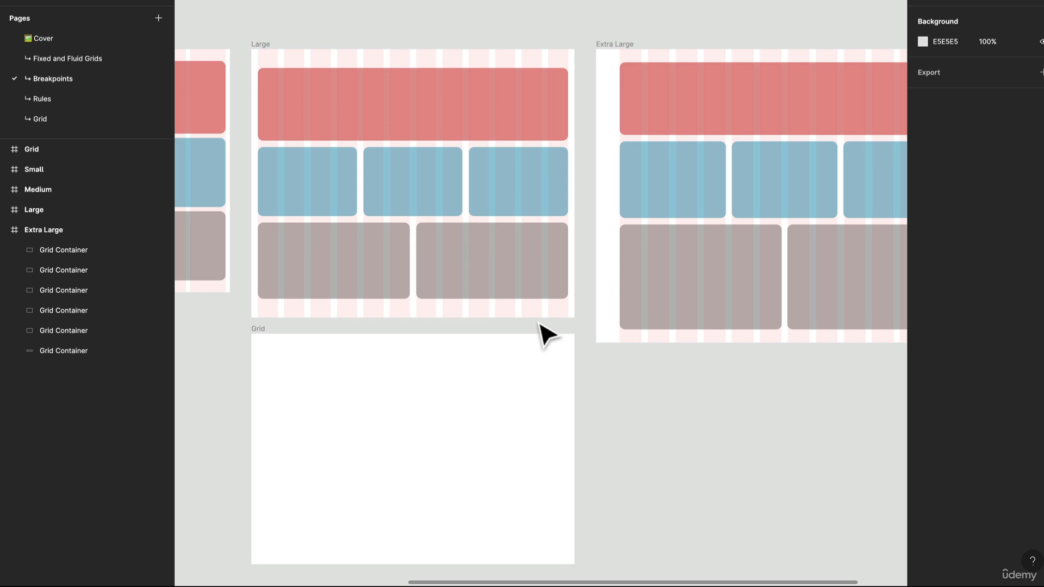
Create a grid style named "Deskop/L" from the Large frame's layout grid
click(260, 46)
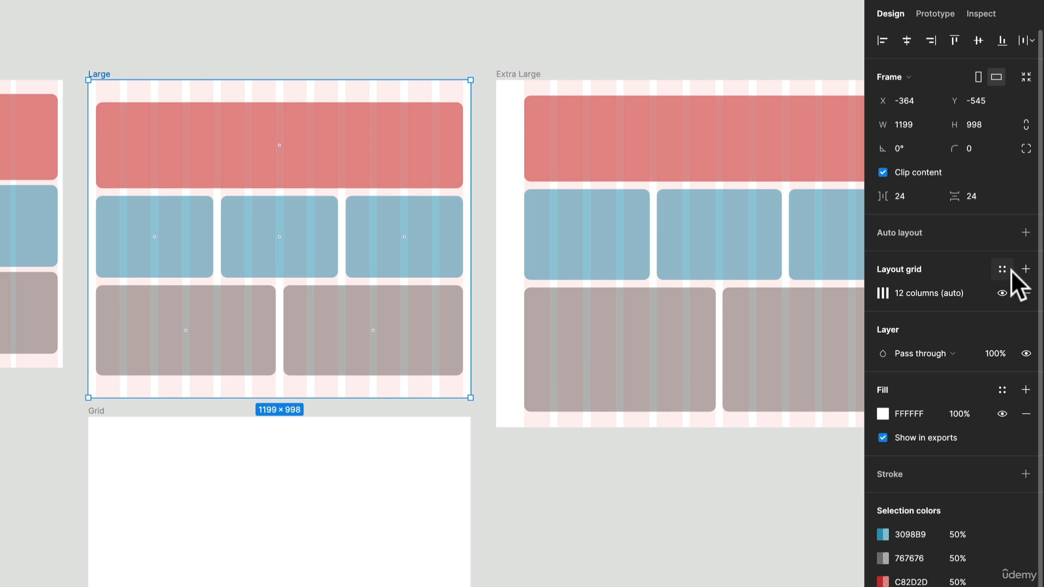
click(1003, 271)
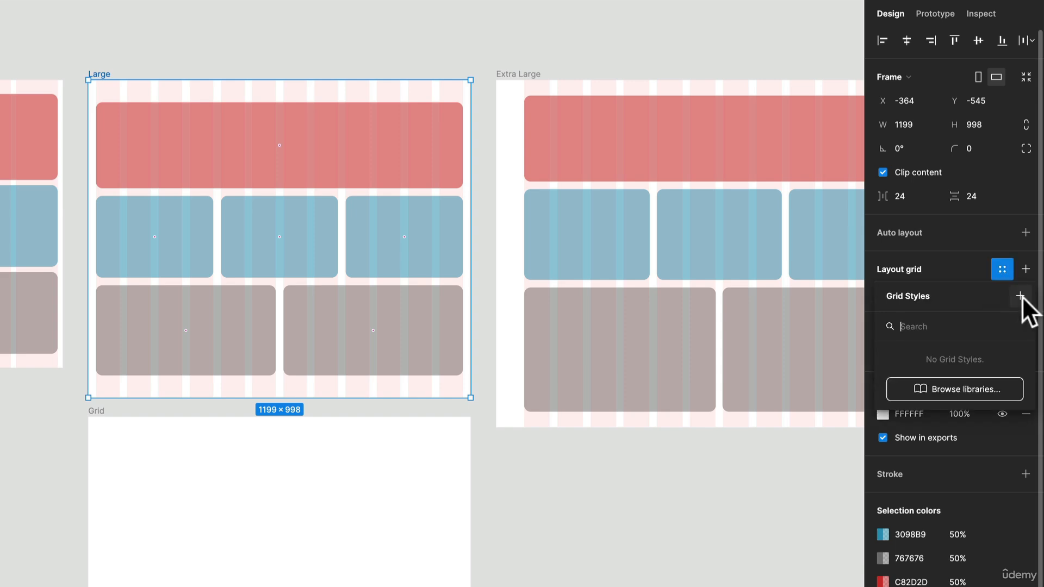
click(1021, 295)
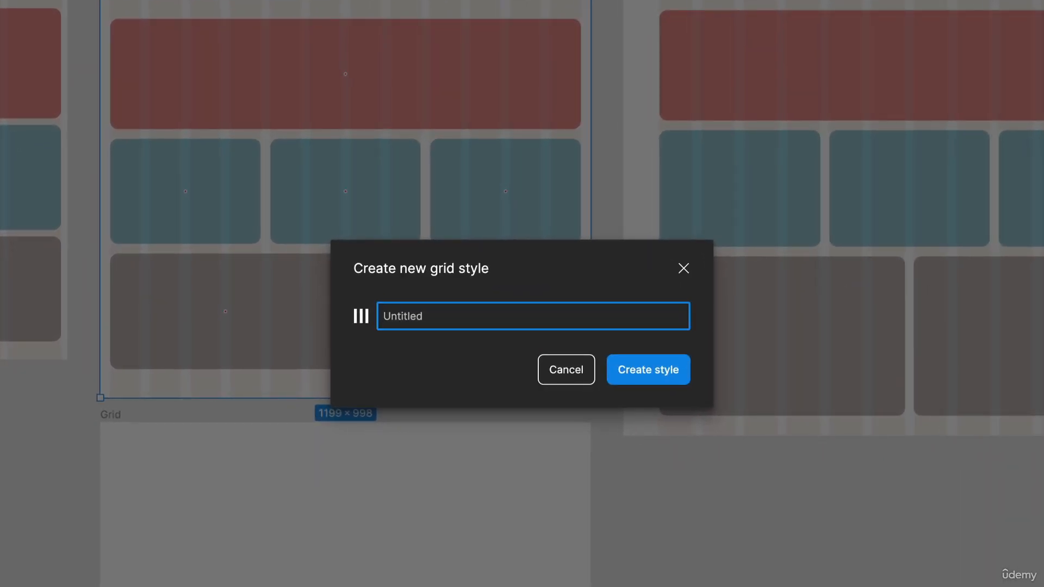
text(Deskop/L)
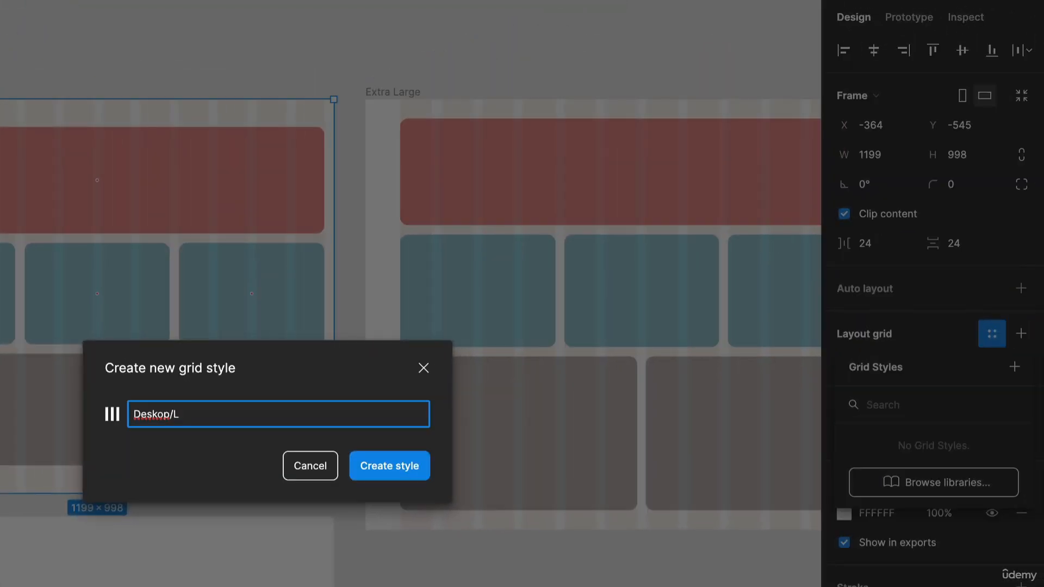
key(Return)
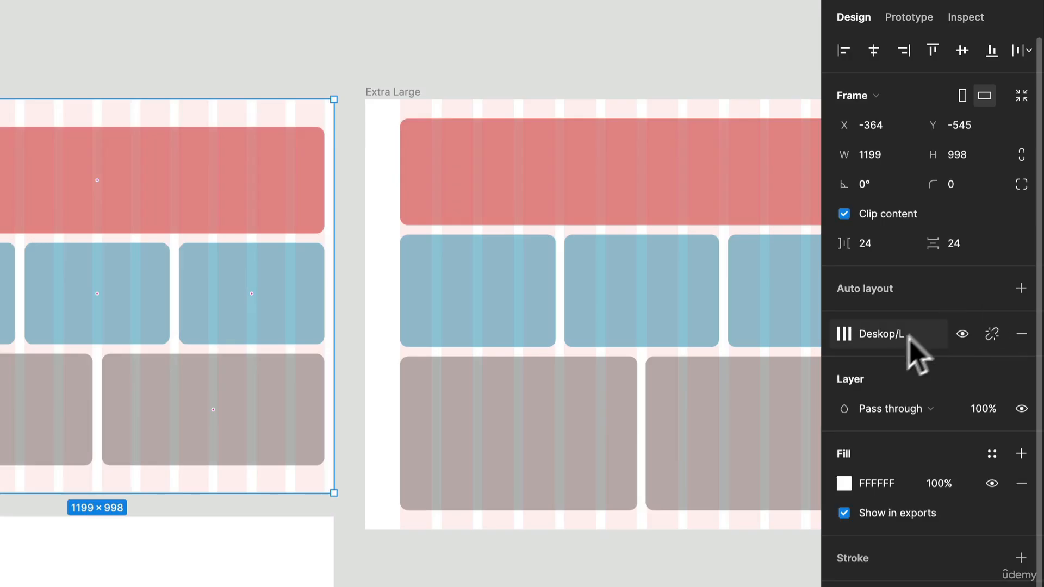
Create a grid style named "Desktop/XL" from the Extra Large frame's layout grid
click(406, 94)
click(991, 334)
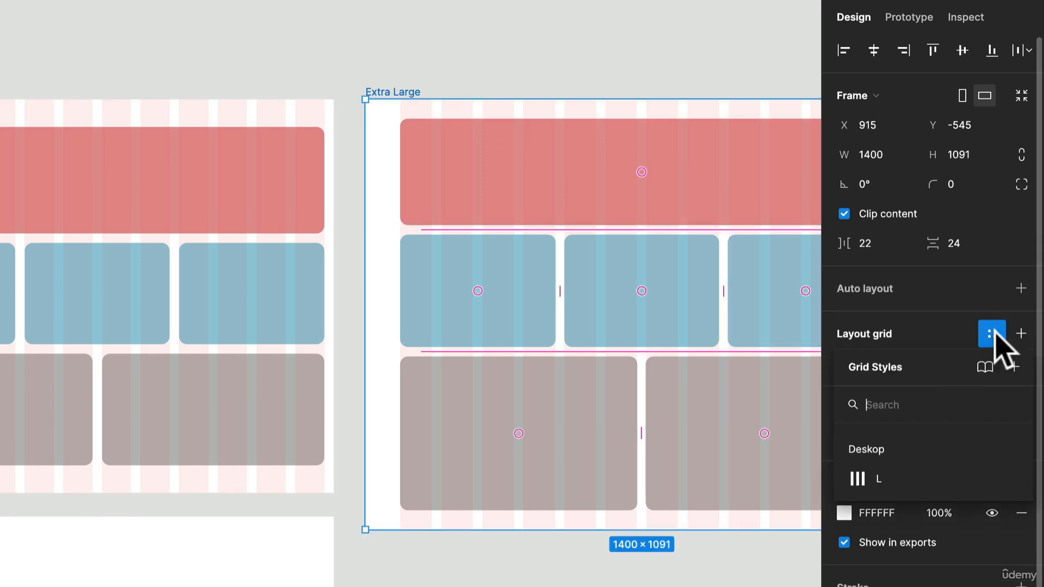
text(D)
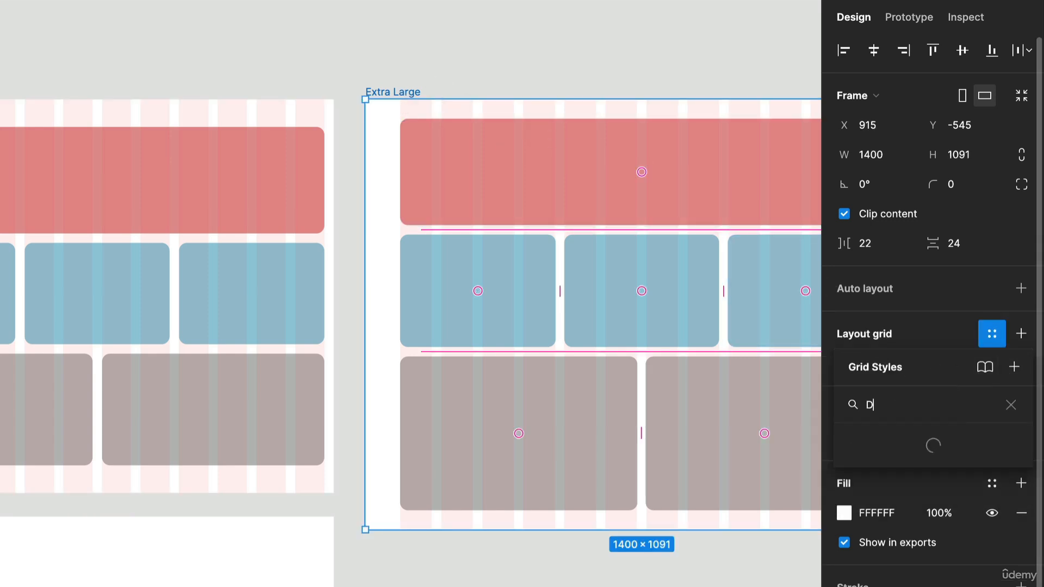
key(BackSpace)
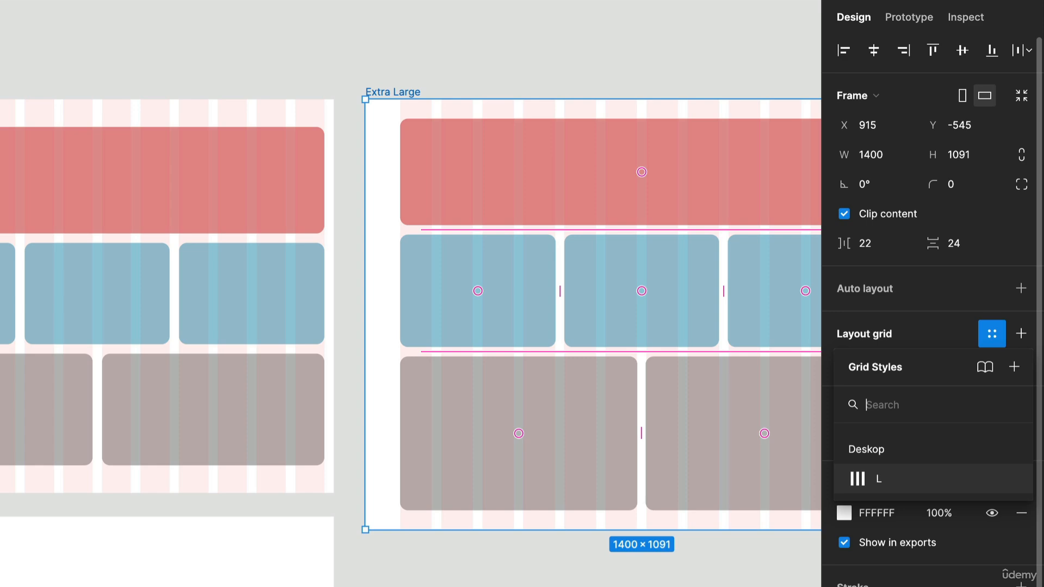
click(1012, 369)
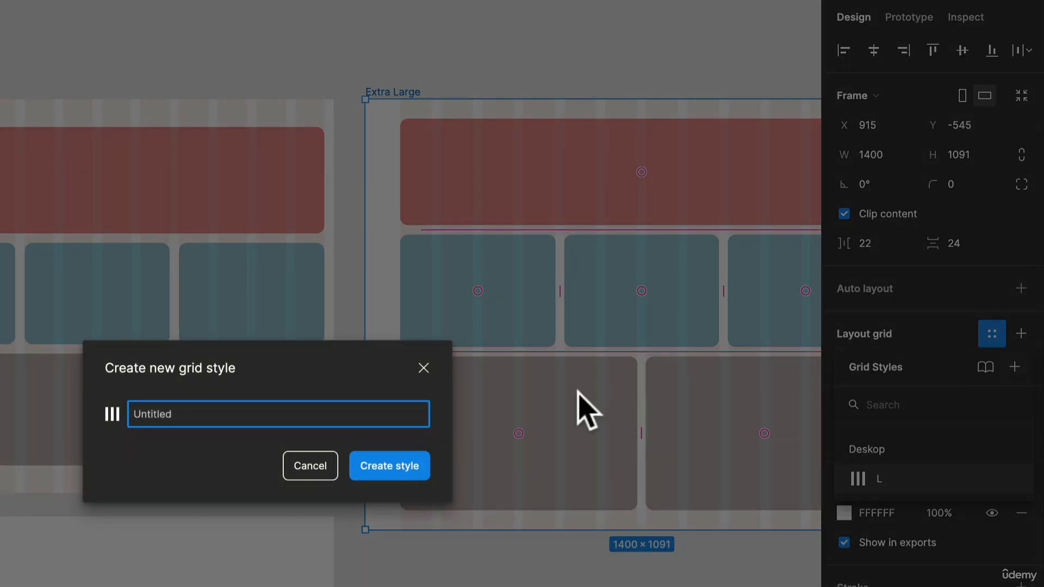
text(des)
key(BackSpace)
key(BackSpace)
key(BackSpace)
text(Desktop/XL)
key(Return)
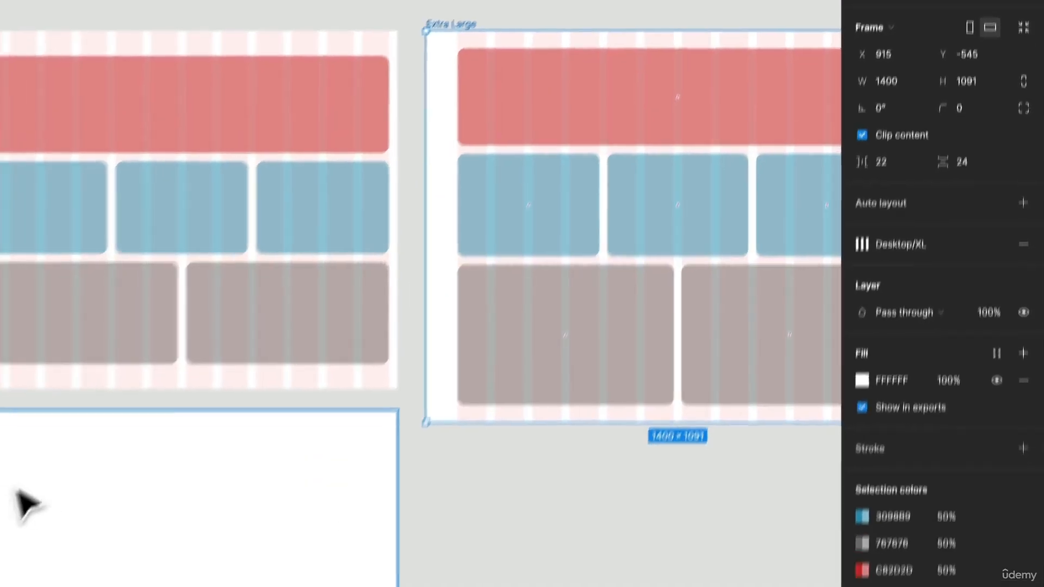
Move the Grid frame straight down to about Y 696, leaving more space beneath the Large frame
click(145, 347)
drag(146, 346, 155, 408)
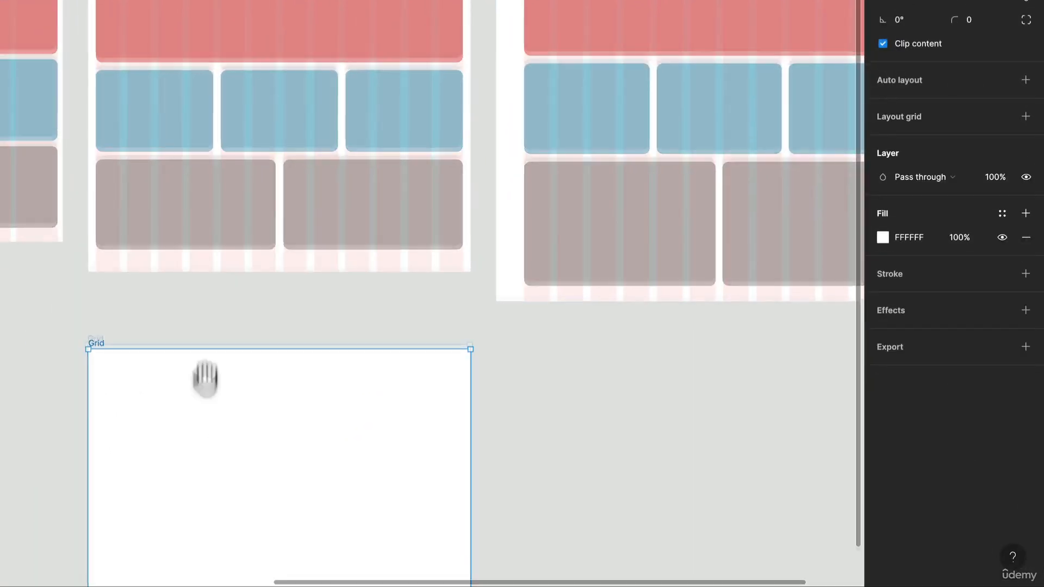
drag(205, 377, 222, 276)
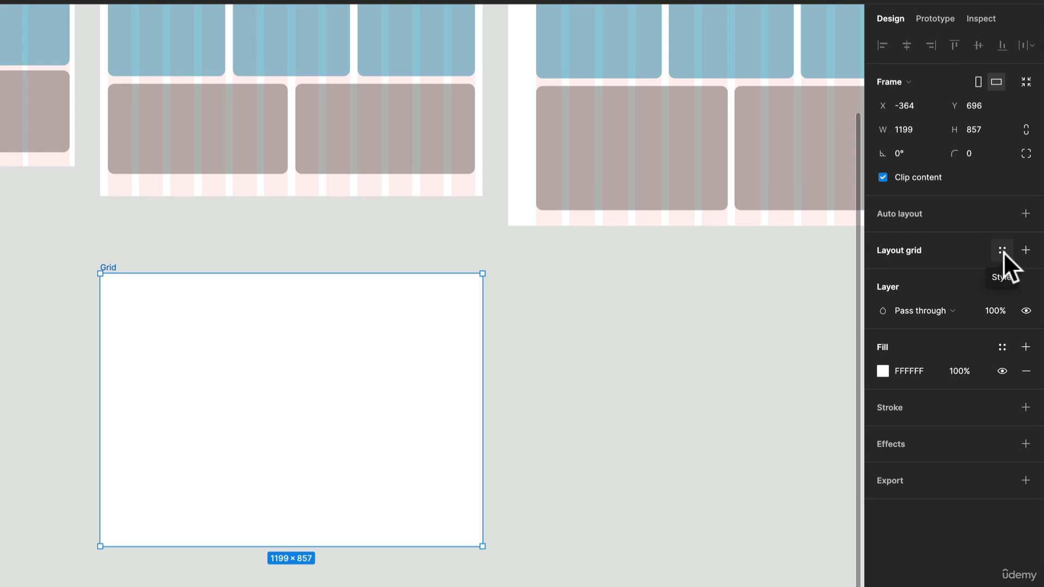
Apply the Desktop/XL grid style to the Grid frame, and replace it with the Deskop/L style
click(1003, 252)
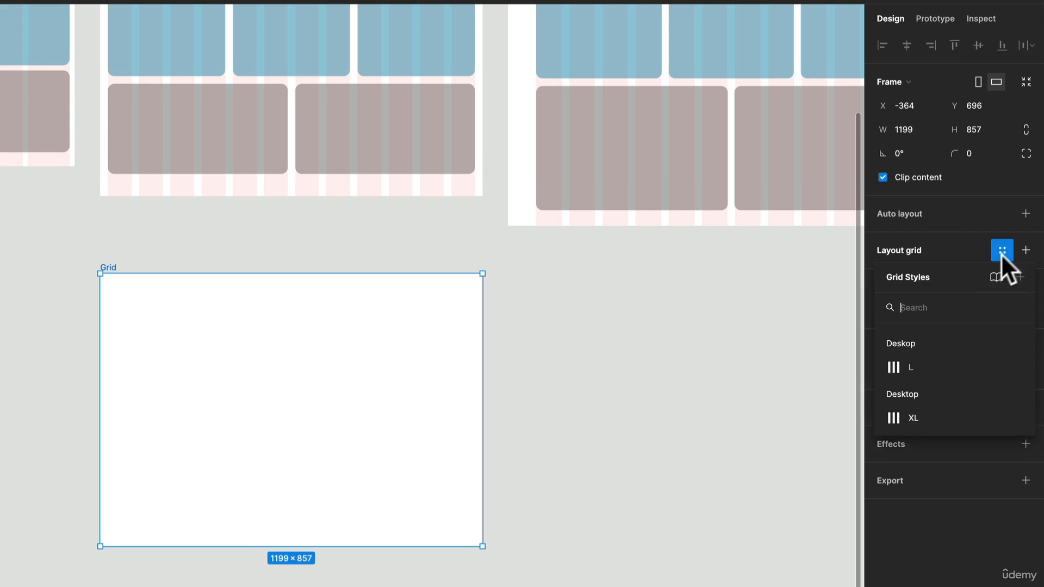
click(914, 414)
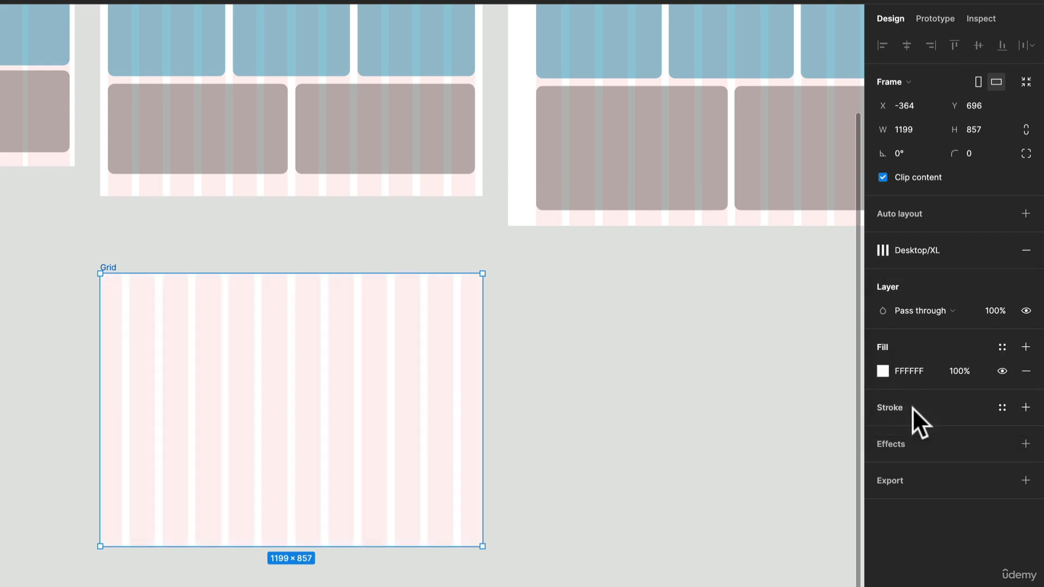
click(950, 251)
click(908, 371)
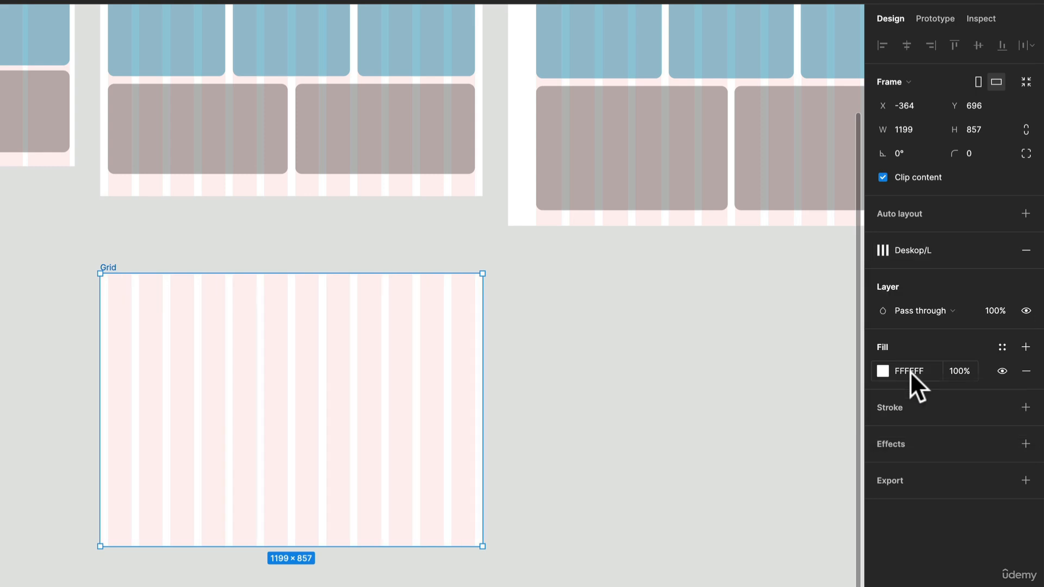
click(587, 396)
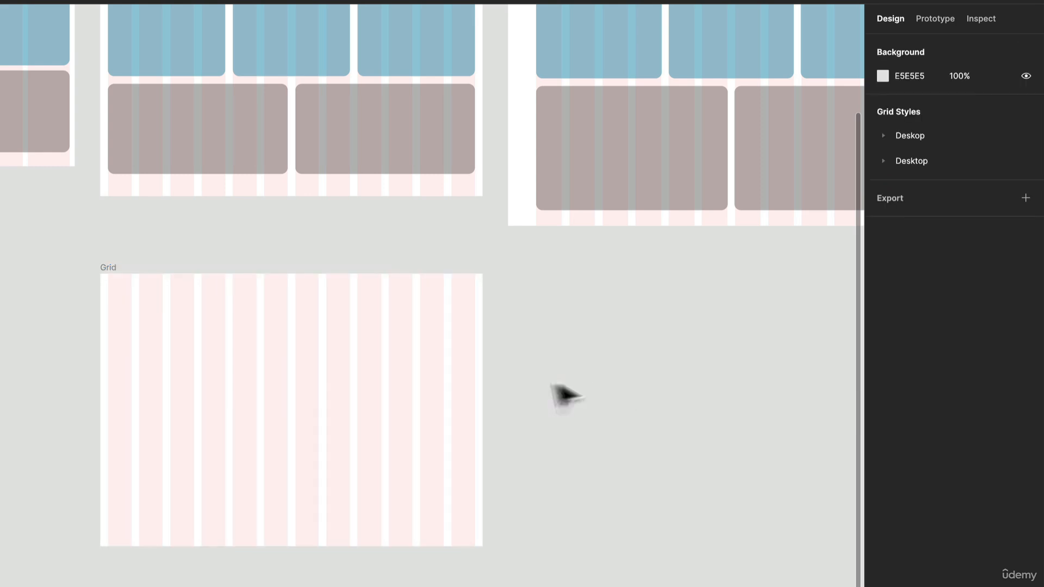
Duplicate the Grid frame beneath the Extra Large frame and widen the copy to 1400 to match it
click(270, 374)
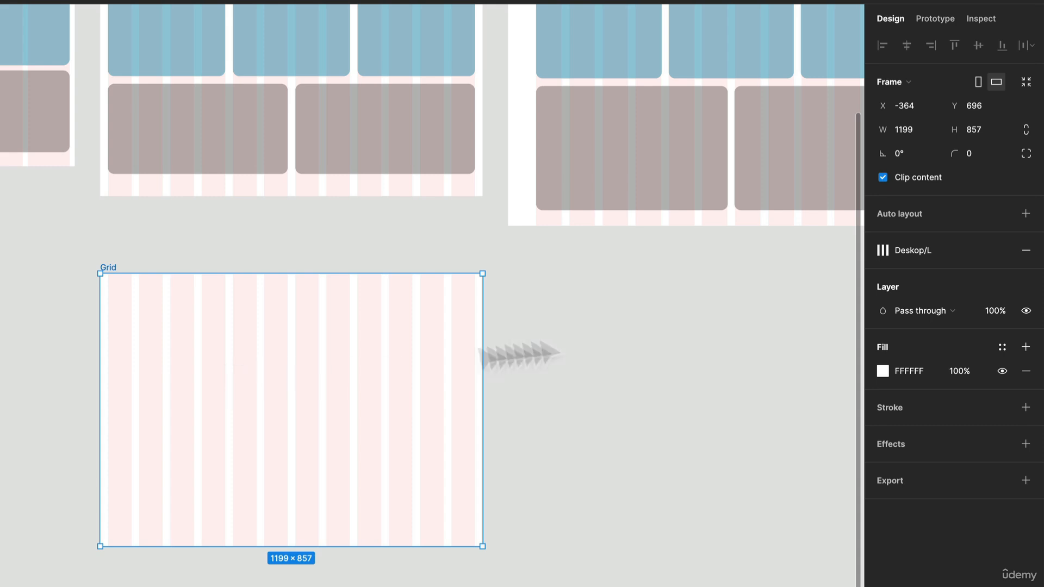
mouse_move(937, 253)
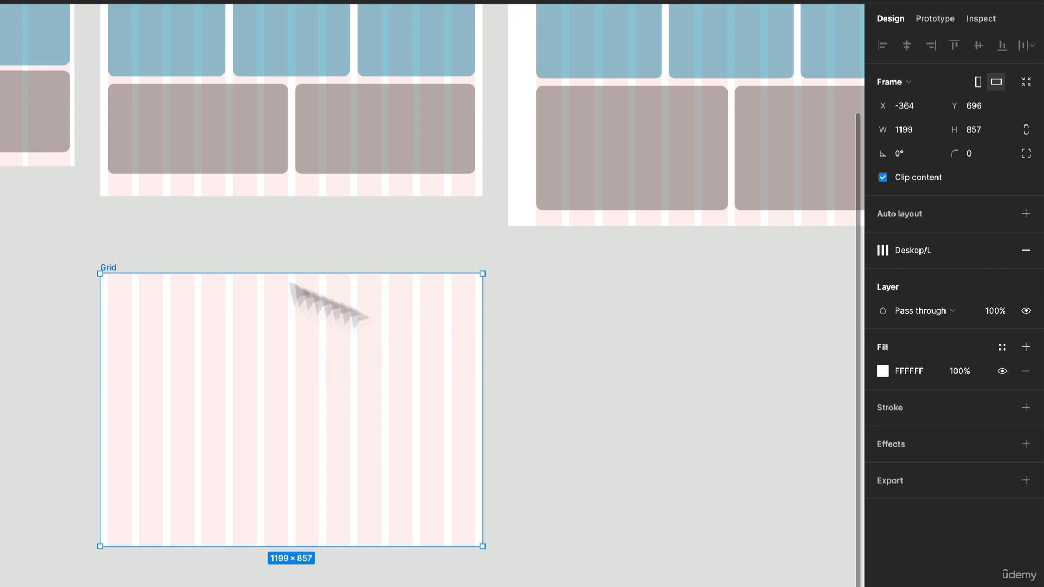
drag(128, 270, 519, 276)
drag(529, 314, 199, 310)
drag(560, 326, 625, 316)
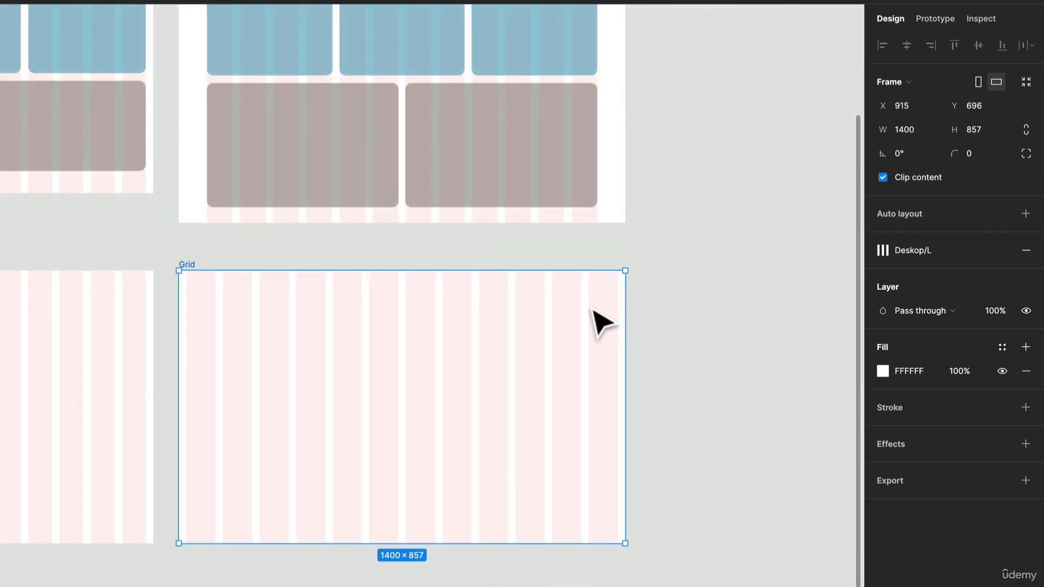
Switch the duplicated Grid frame's layout grid to the Desktop/XL style
click(949, 243)
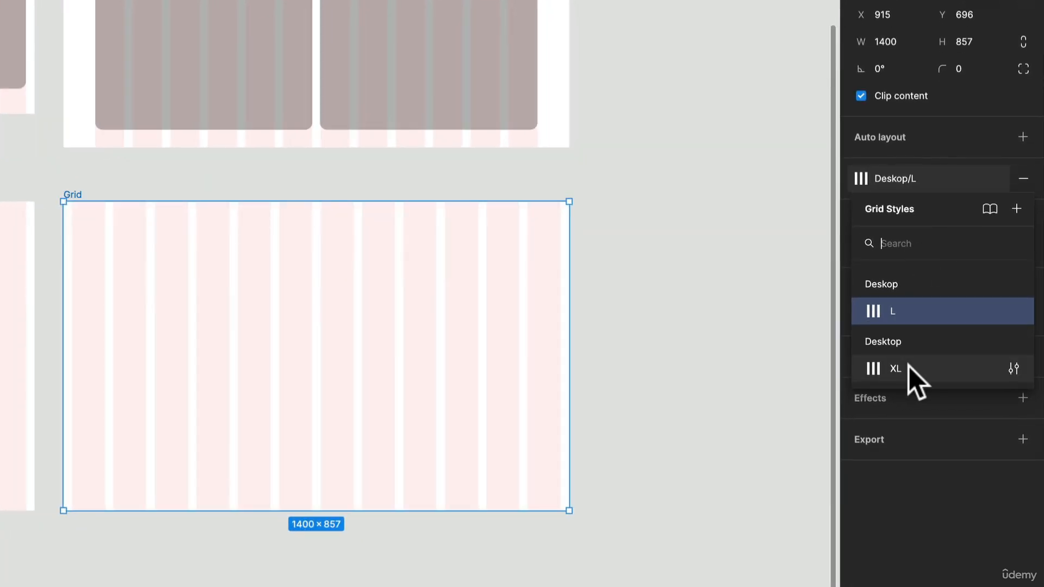
click(908, 366)
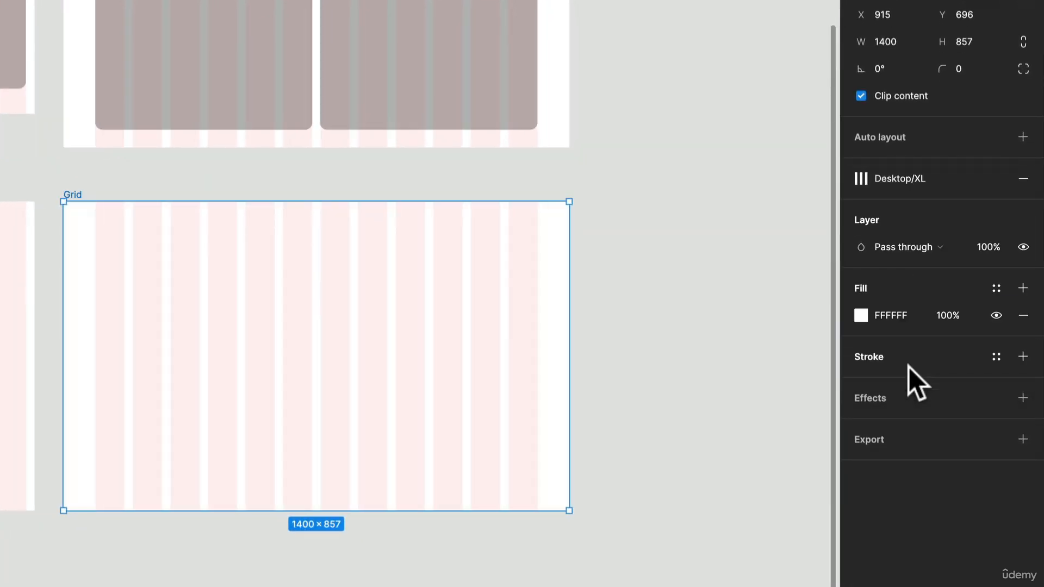
Edit the Desktop/XL grid style to set its column width to 60, and check the Extra Large frame
click(924, 176)
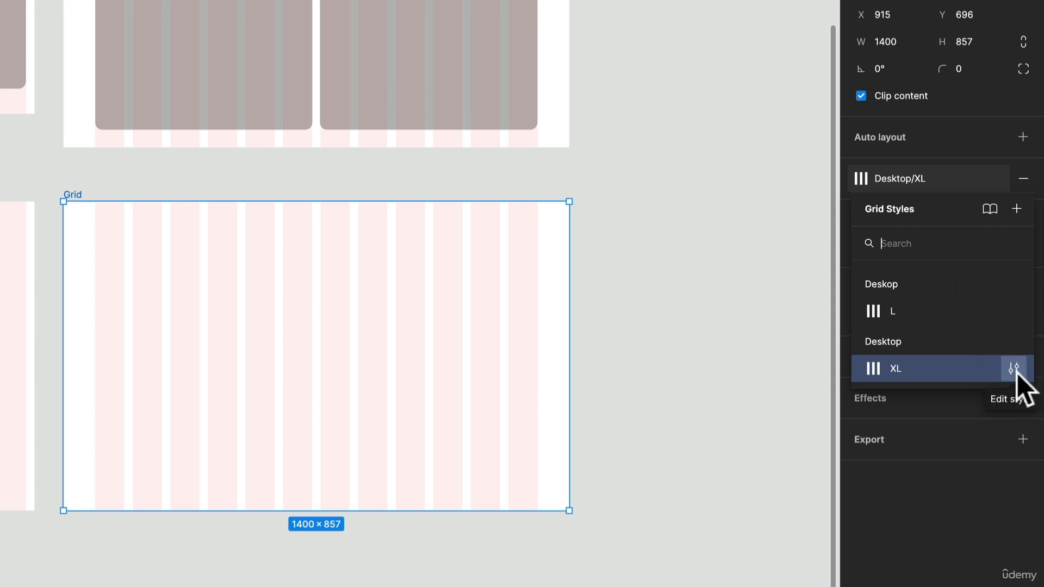
click(1014, 370)
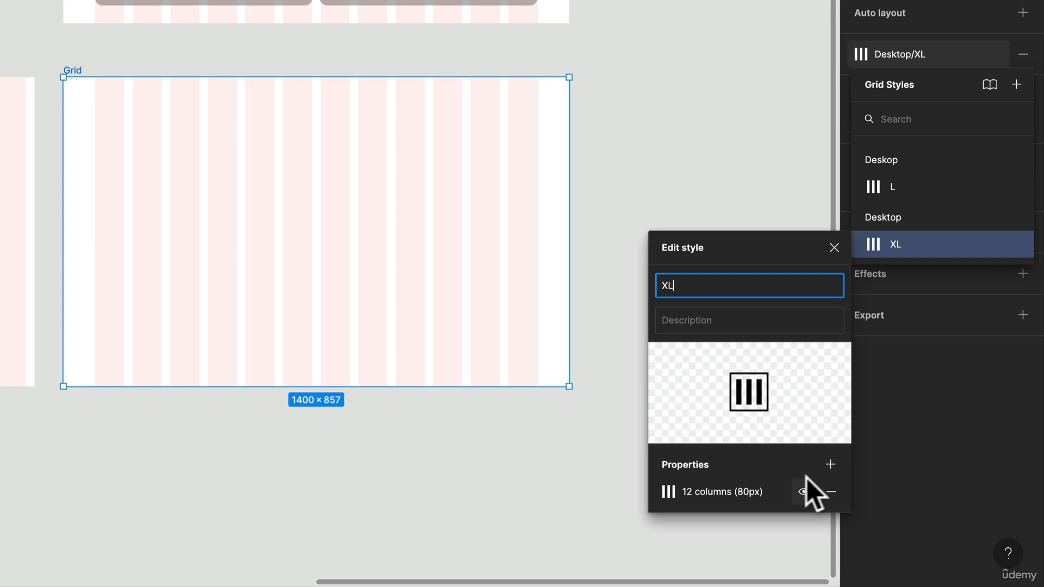
click(668, 492)
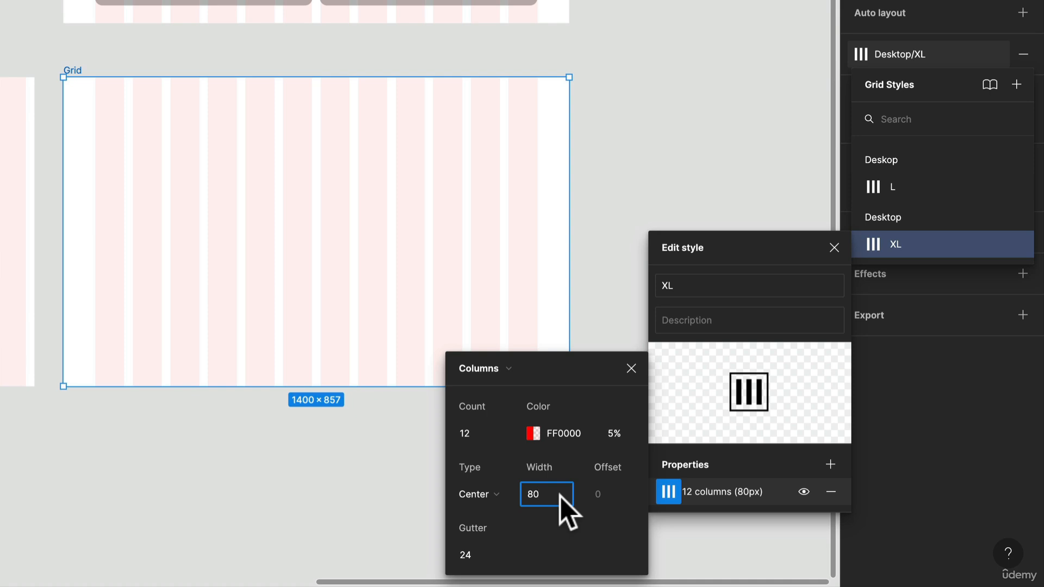
key(BackSpace)
key(BackSpace)
text(60)
key(Return)
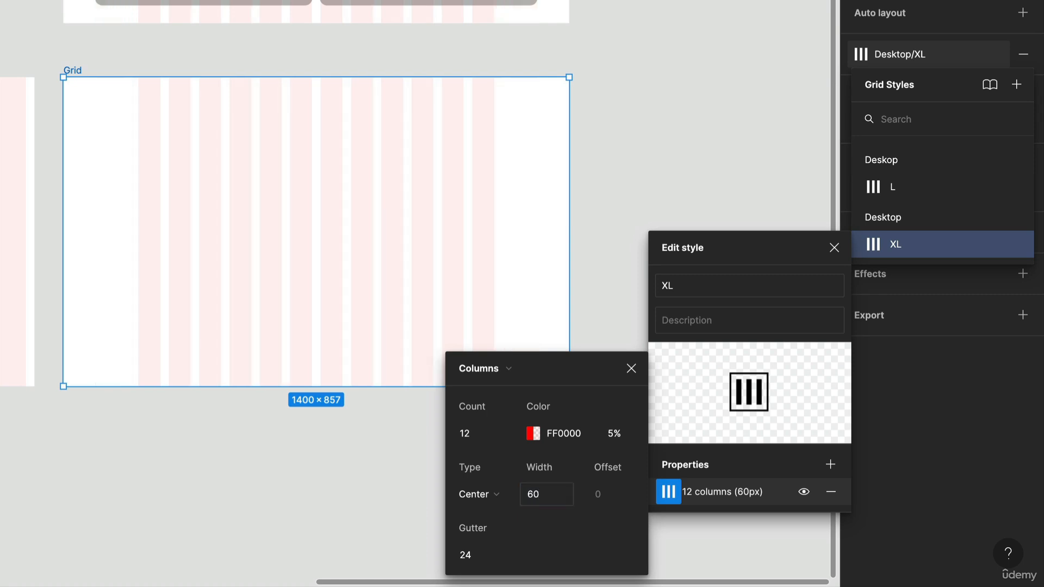
scroll(293, 282, up, 7)
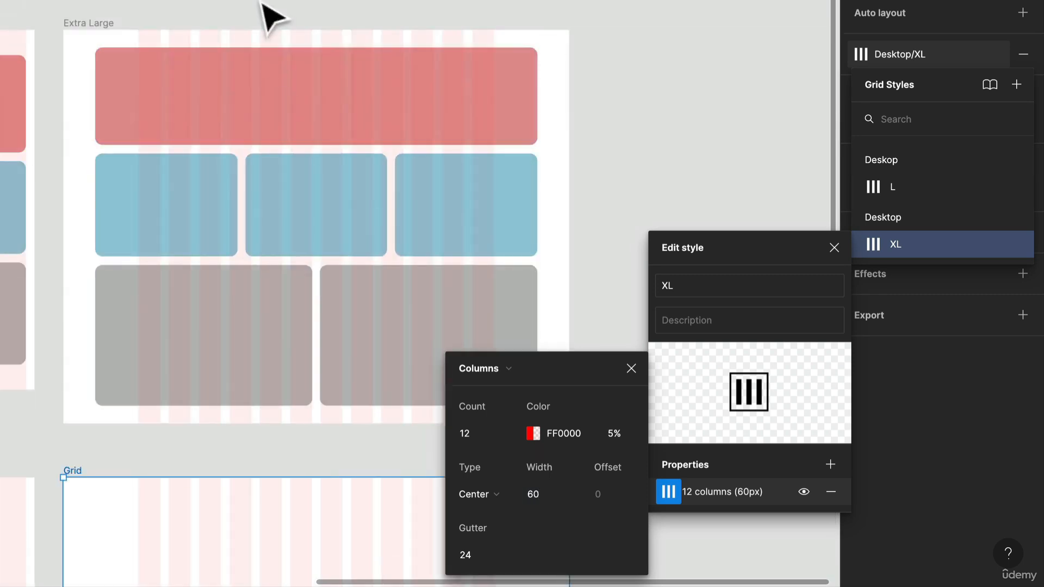
Check the Extra Large and Grid frames, close the style editor, and undo the Desktop/XL grid style's column width change
scroll(270, 227, down, 6)
scroll(280, 242, up, 10)
scroll(251, 190, down, 5)
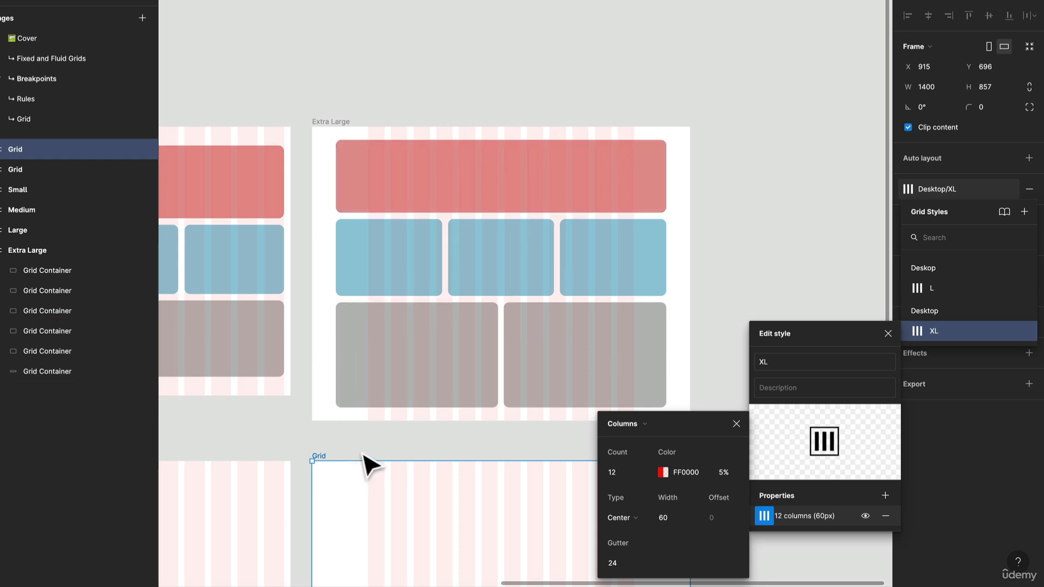
key(Escape)
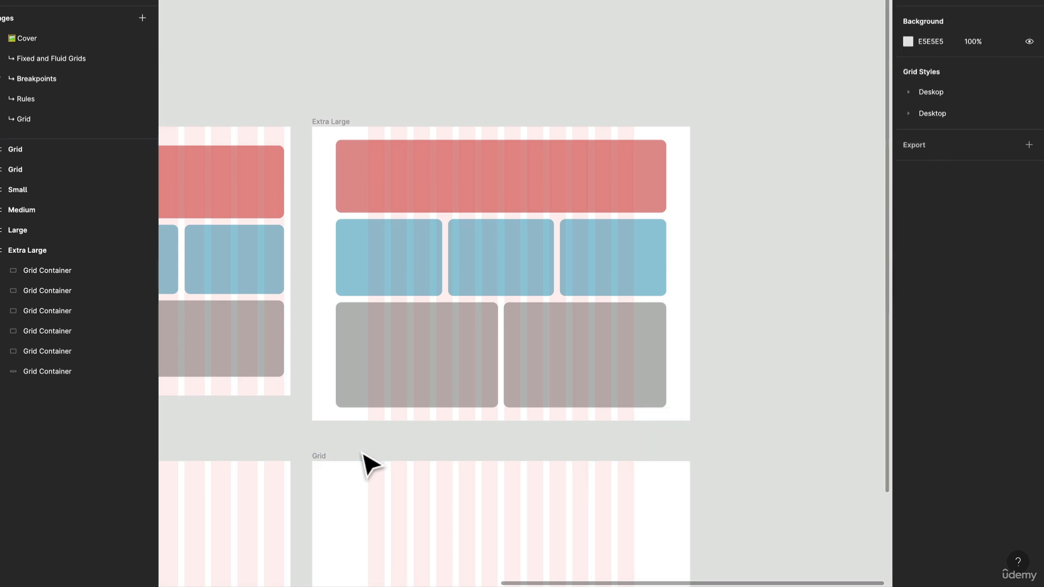
click(363, 454)
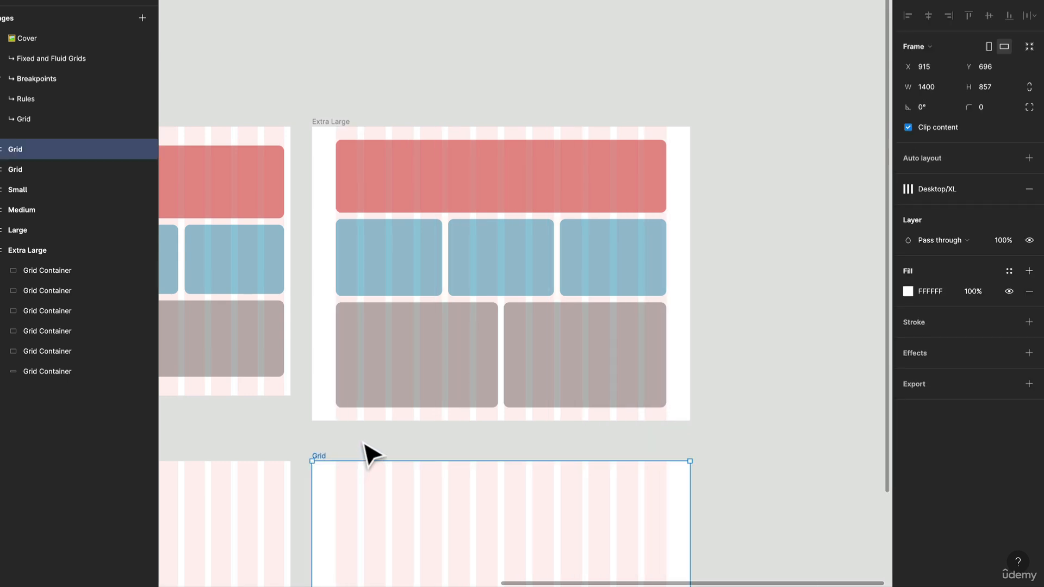
drag(369, 454, 414, 190)
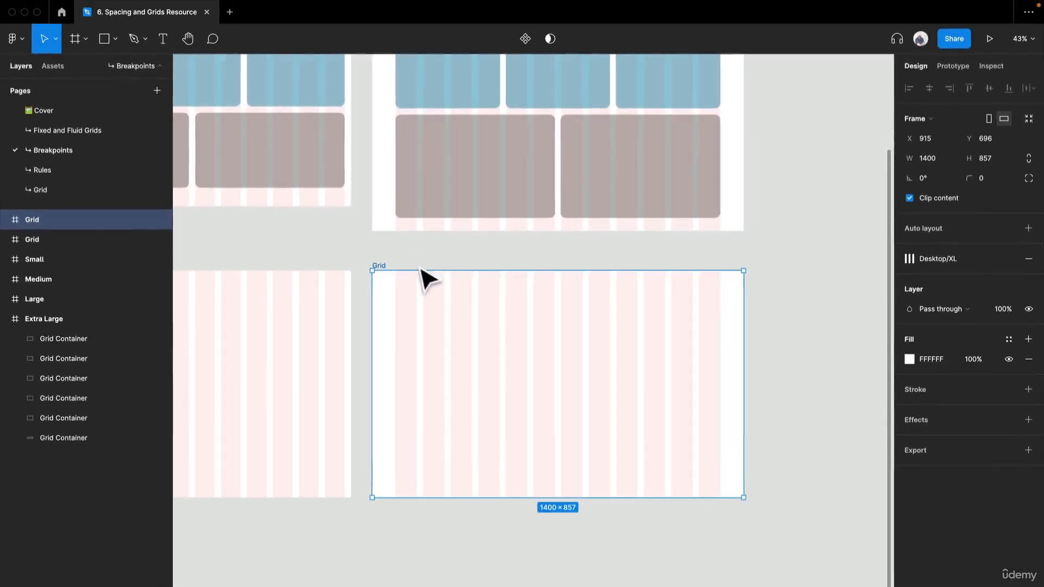
Publish the file's Deskop/L and Desktop/XL grid styles as a library
click(496, 257)
click(645, 39)
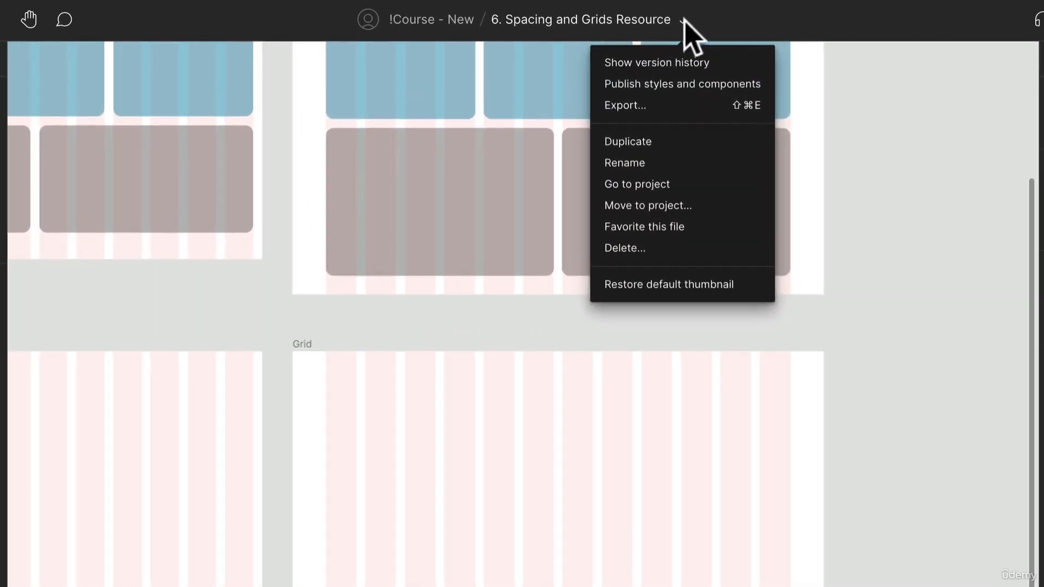
click(691, 83)
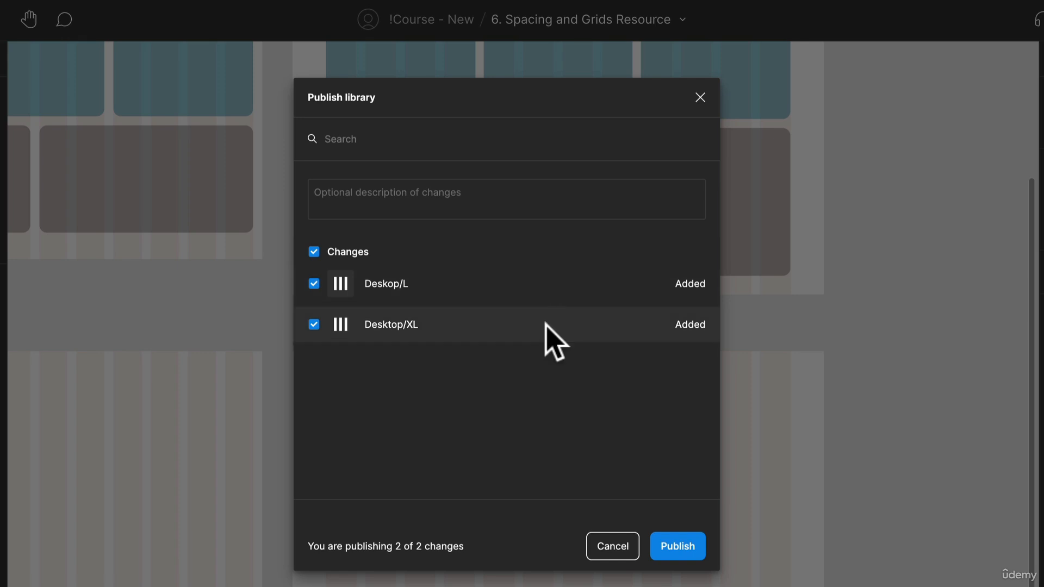
click(681, 545)
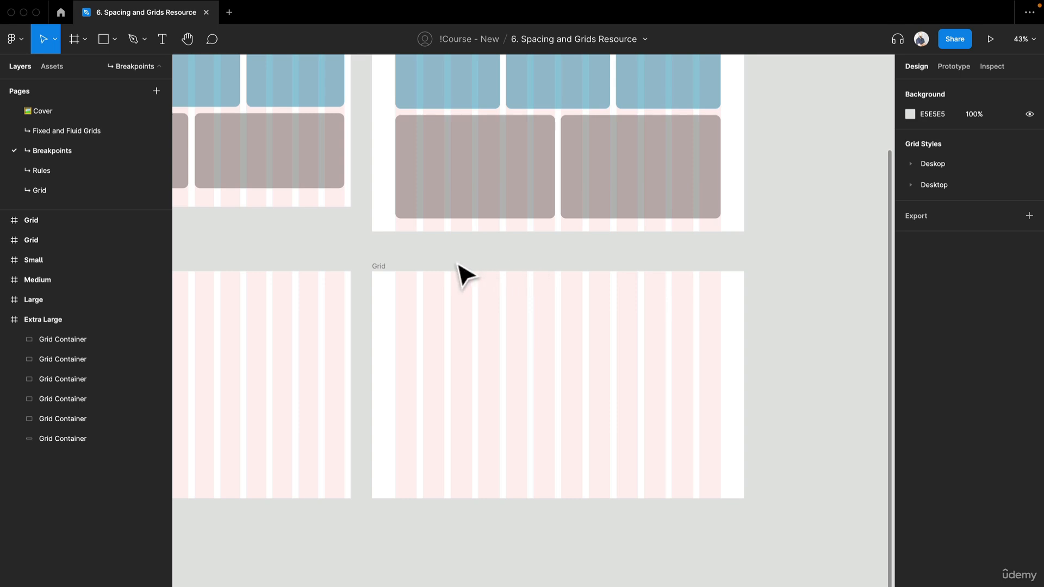
click(376, 267)
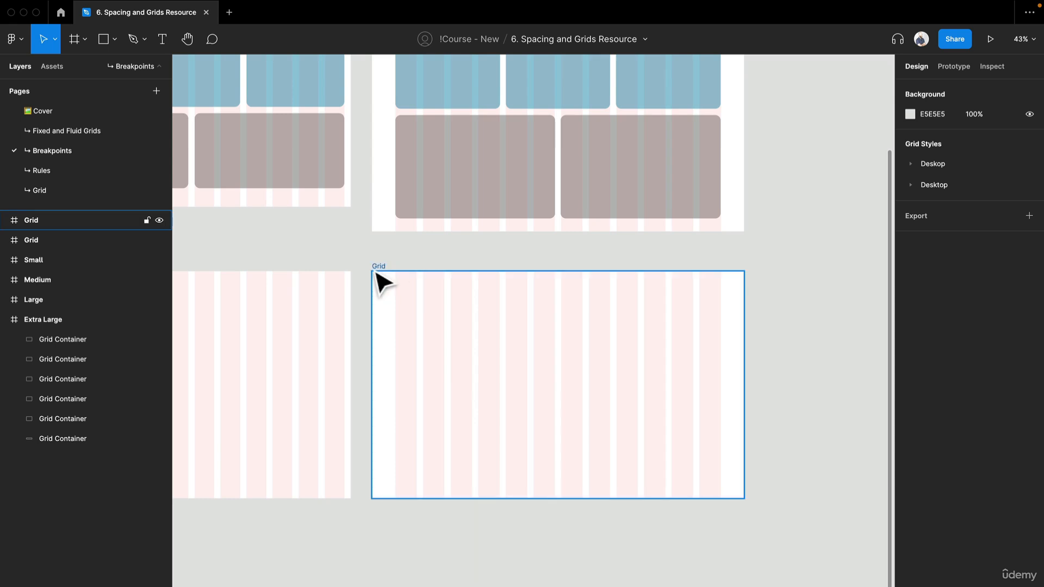